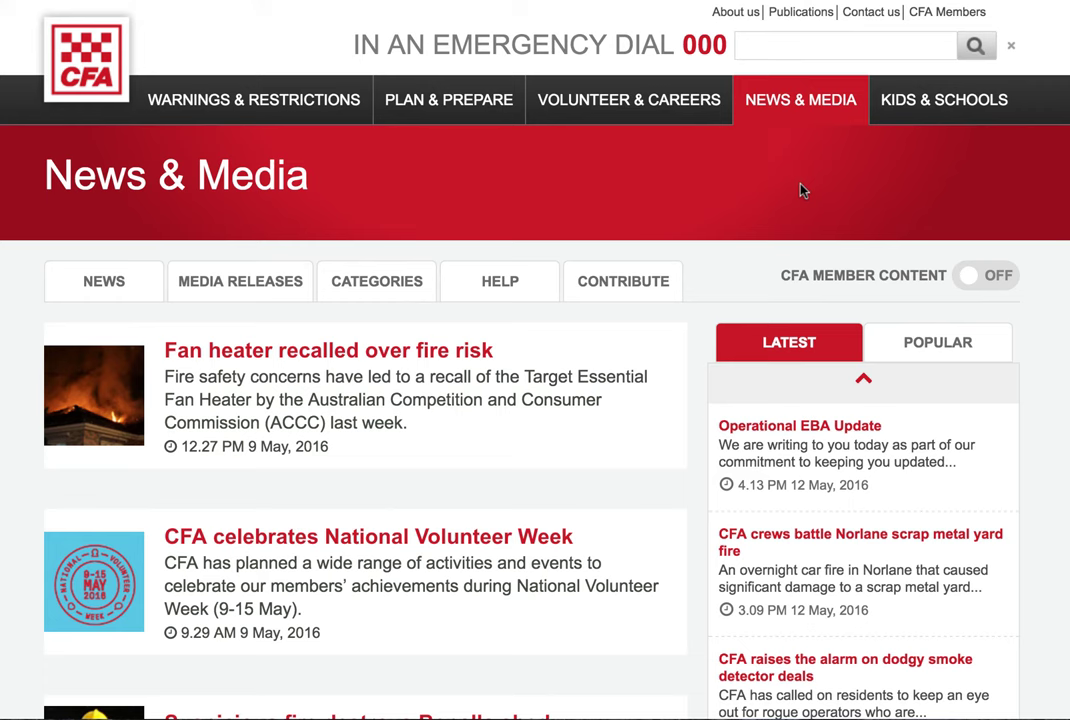
Log in to the contributor area with the autofilled credentials and show the CONTRIBUTE dropdown
left_click(637, 289)
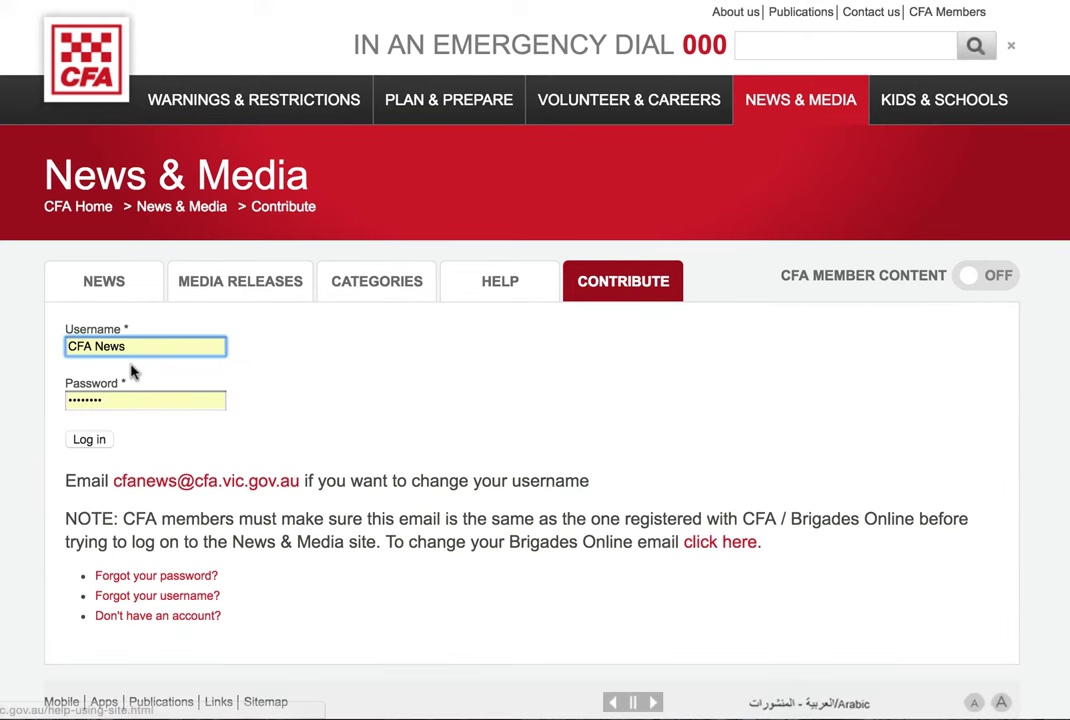
left_click(92, 441)
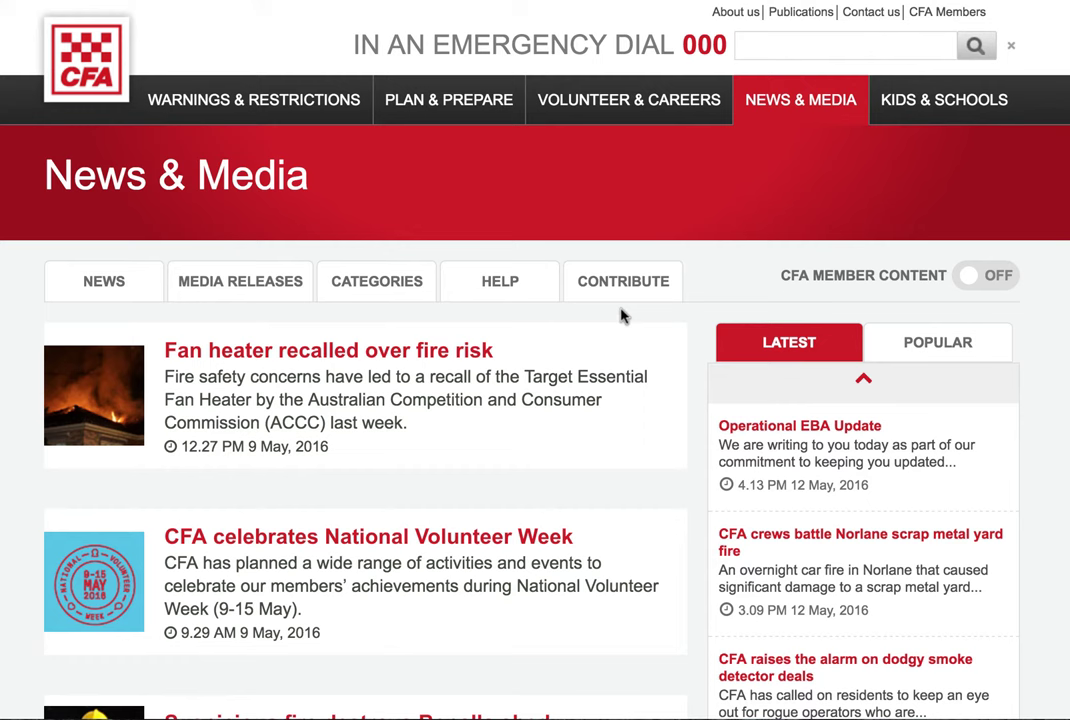
mouse_move(617, 296)
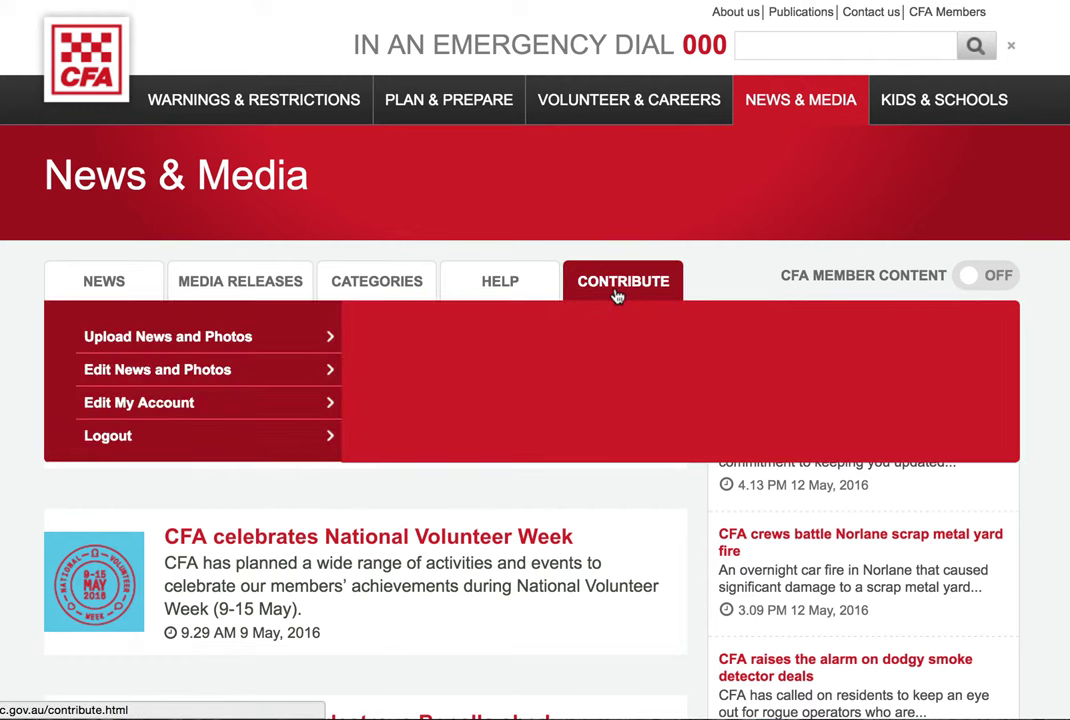
Start an Upload News and Photos submission and scroll through its story boxes and district list
left_click(173, 339)
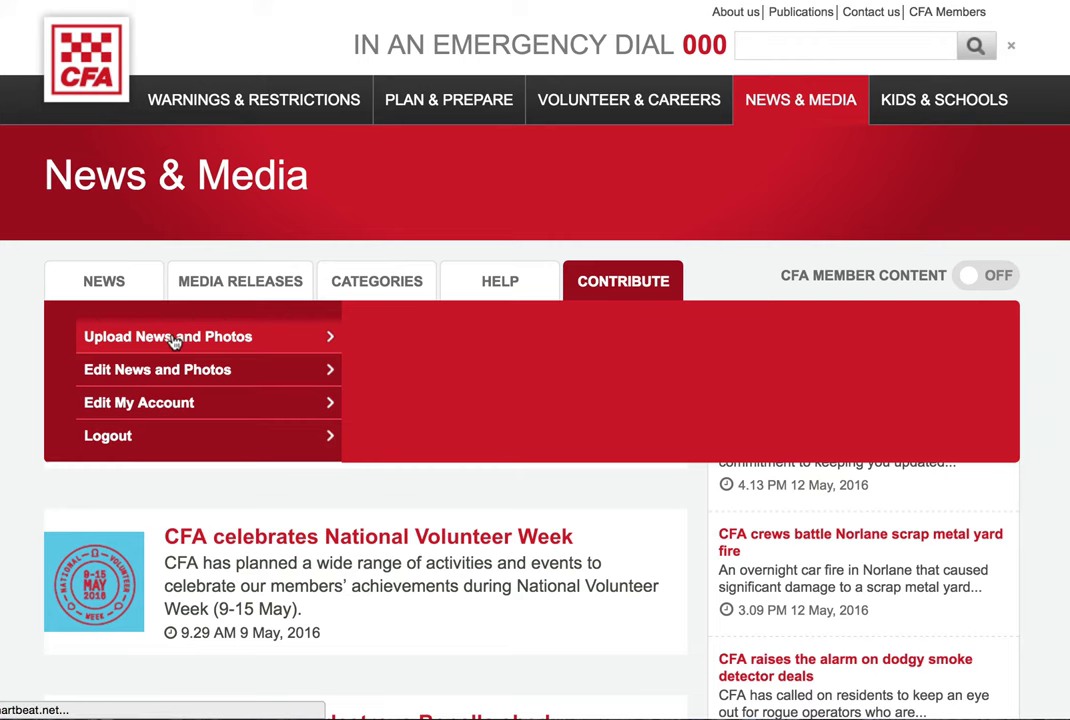
scroll(396, 408, "down", 3)
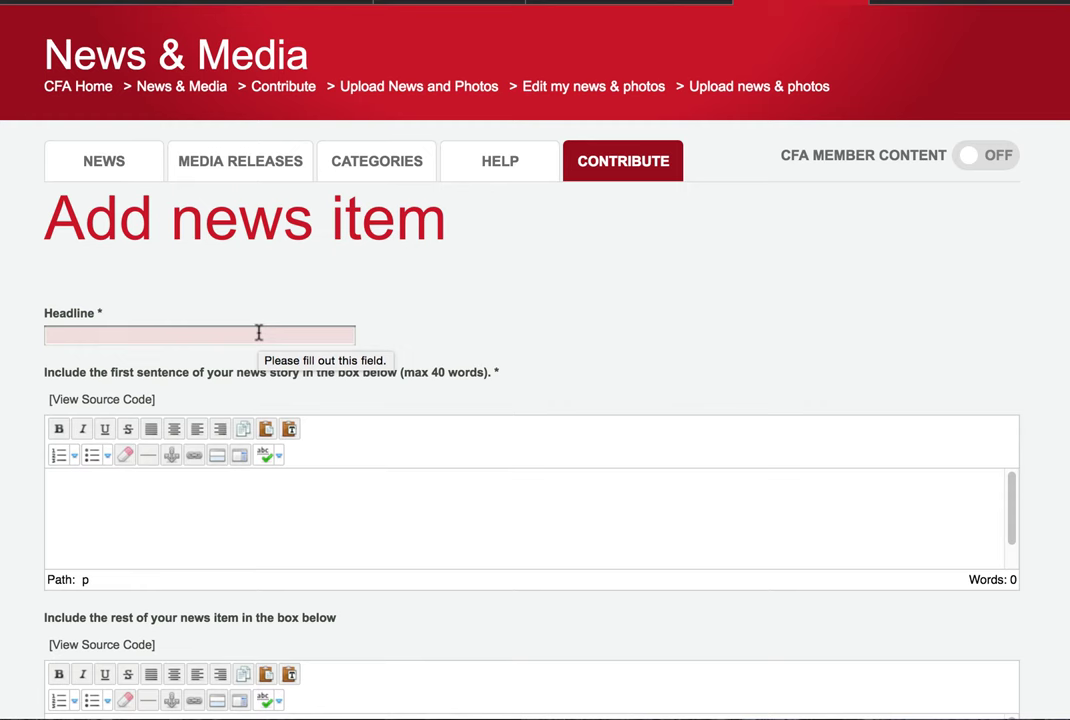
scroll(258, 333, "down", 2)
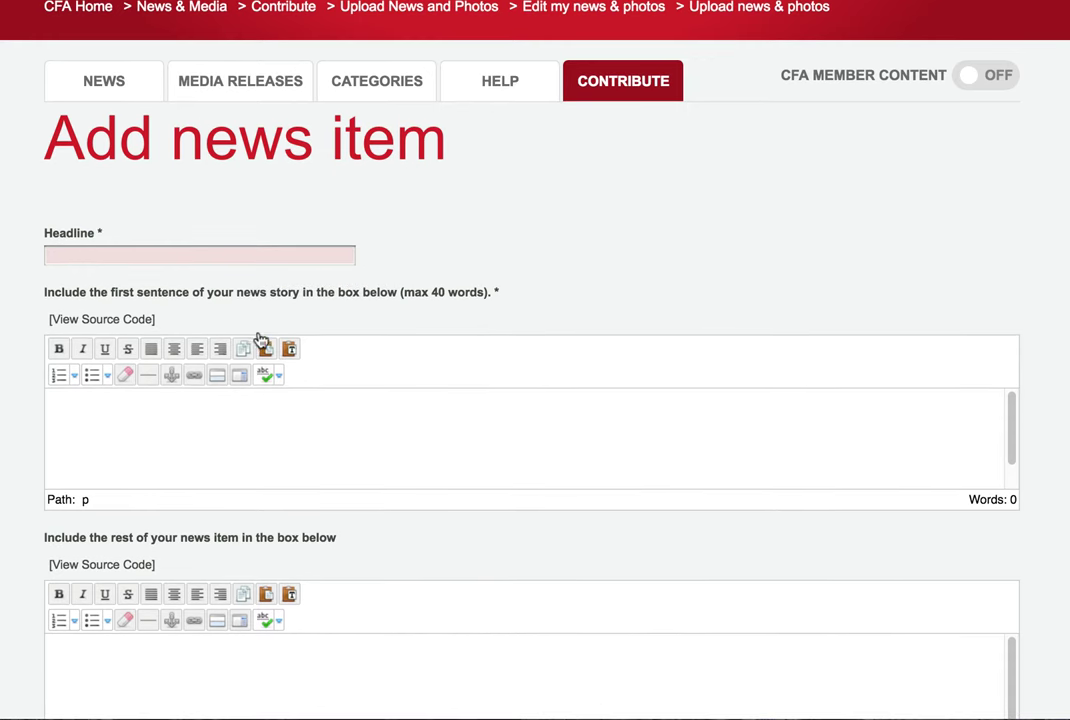
scroll(258, 339, "down", 1)
left_click(219, 404)
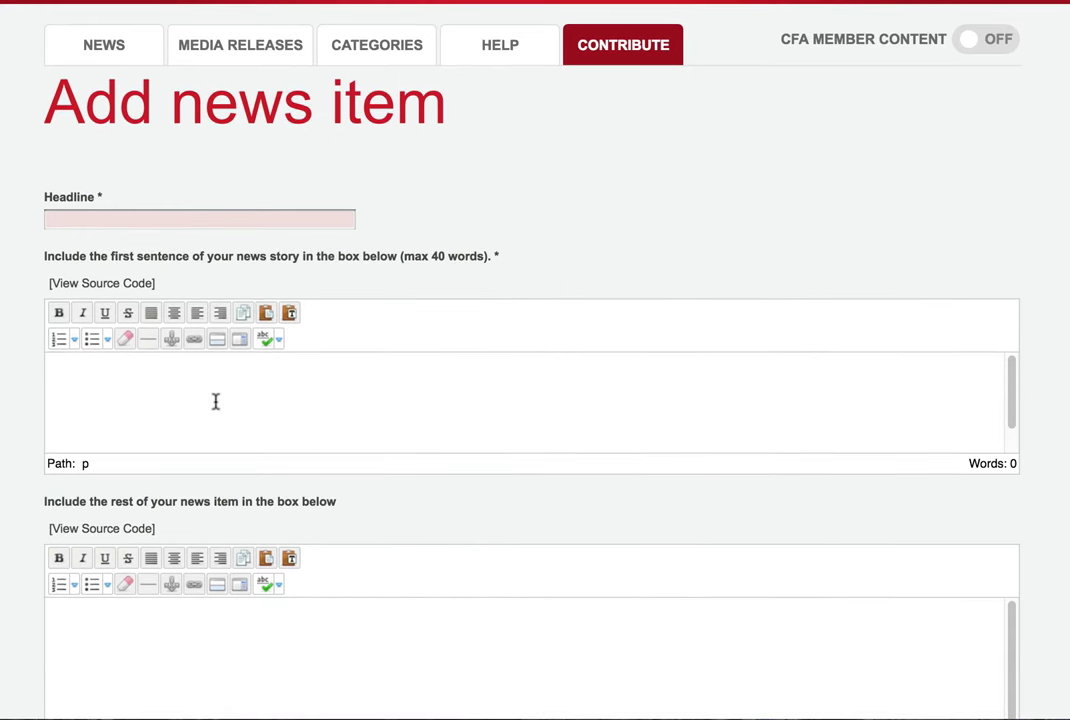
scroll(215, 401, "down", 1)
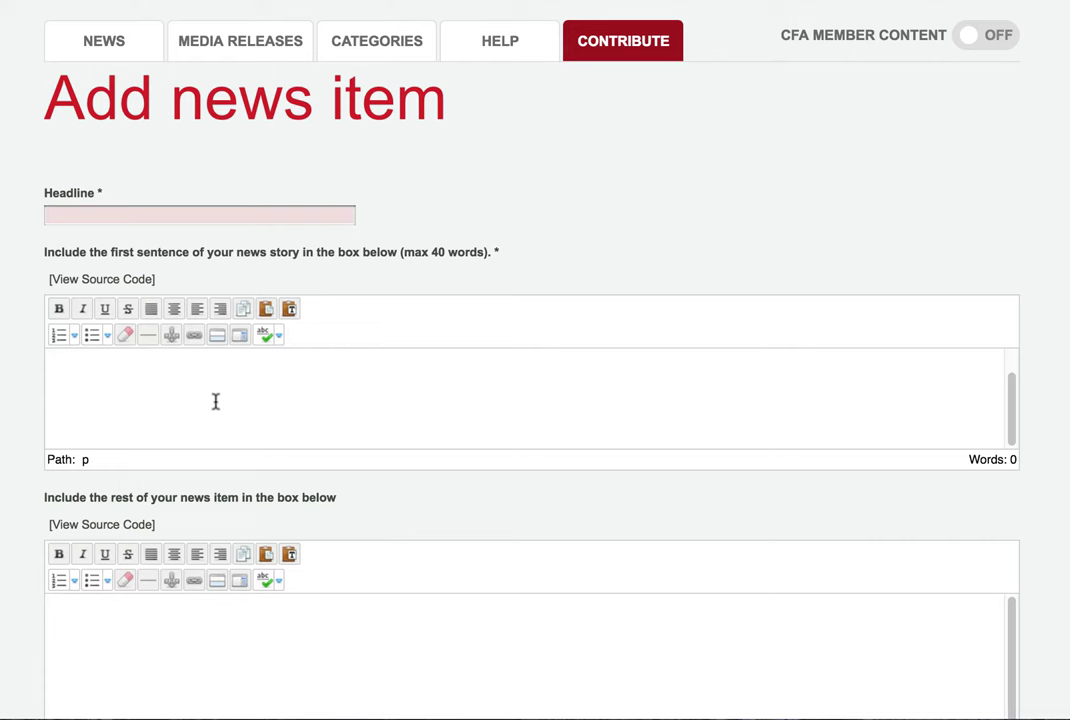
scroll(215, 401, "down", 4)
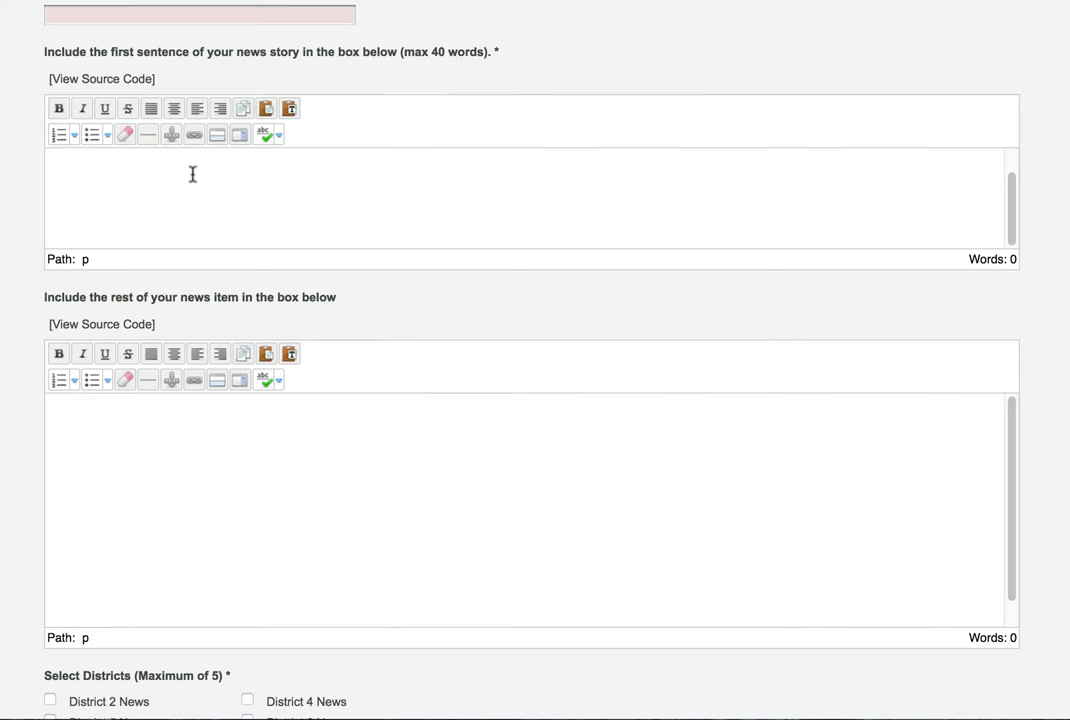
scroll(243, 428, "down", 1)
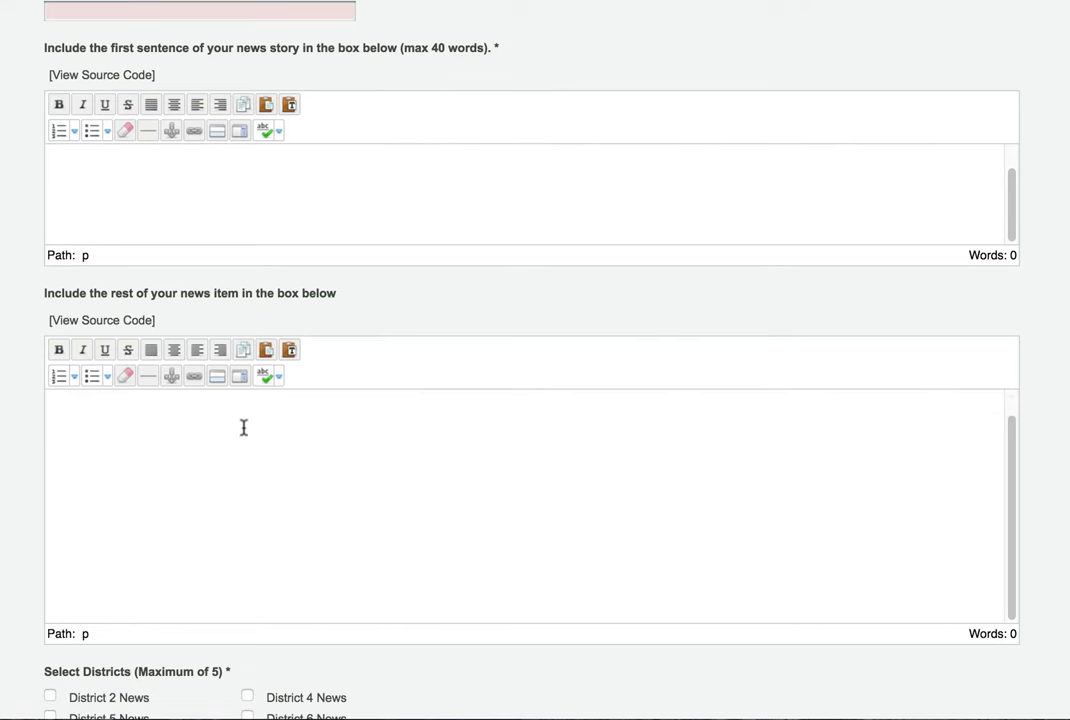
scroll(141, 421, "down", 3)
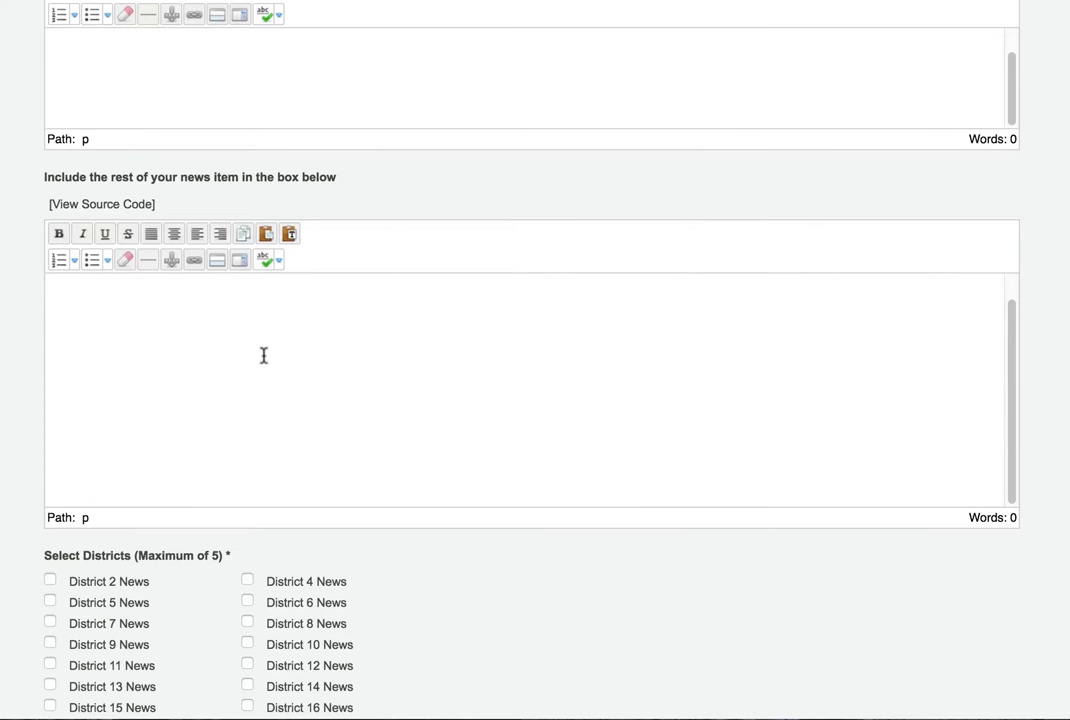
scroll(220, 297, "down", 2)
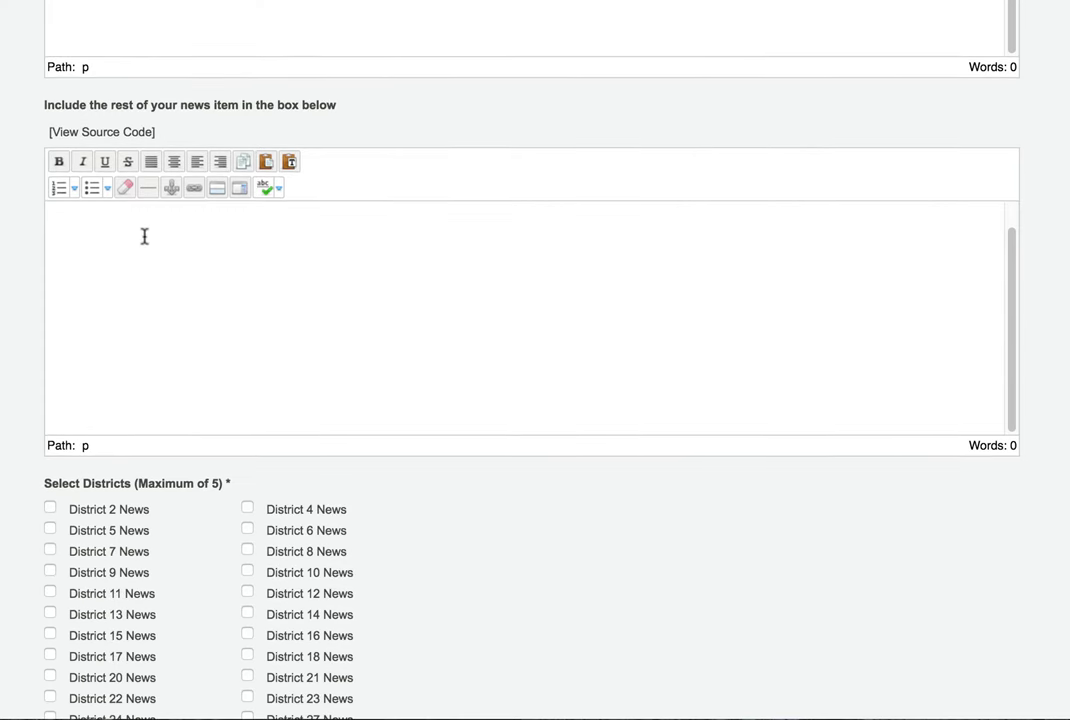
left_click(195, 189)
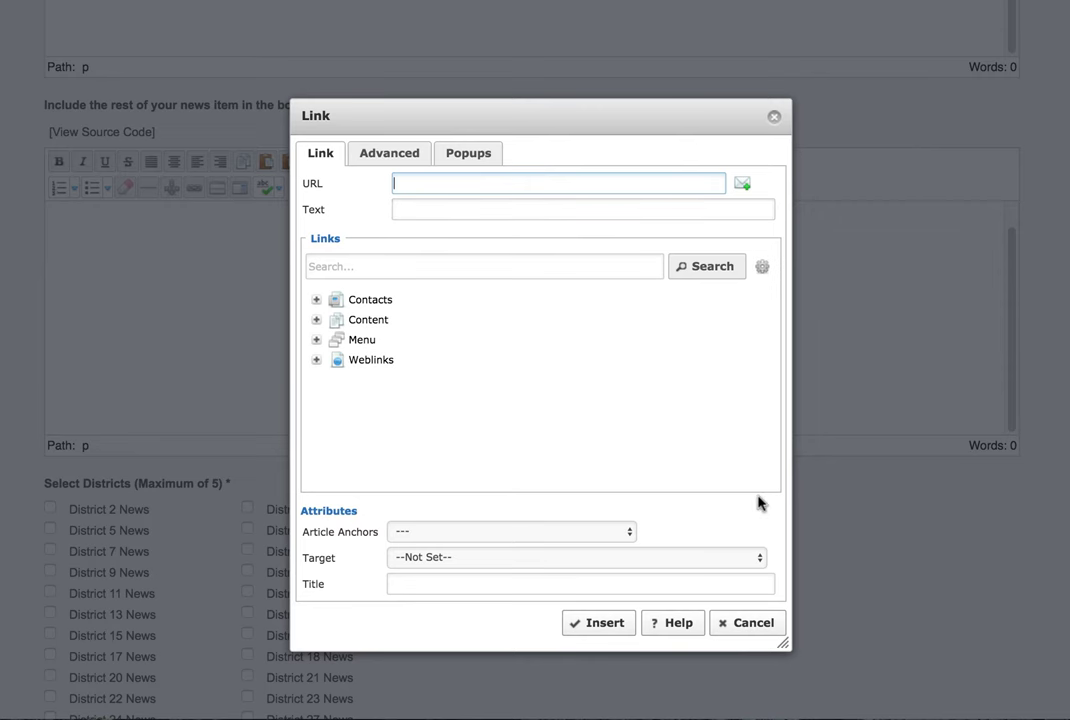
left_click(757, 627)
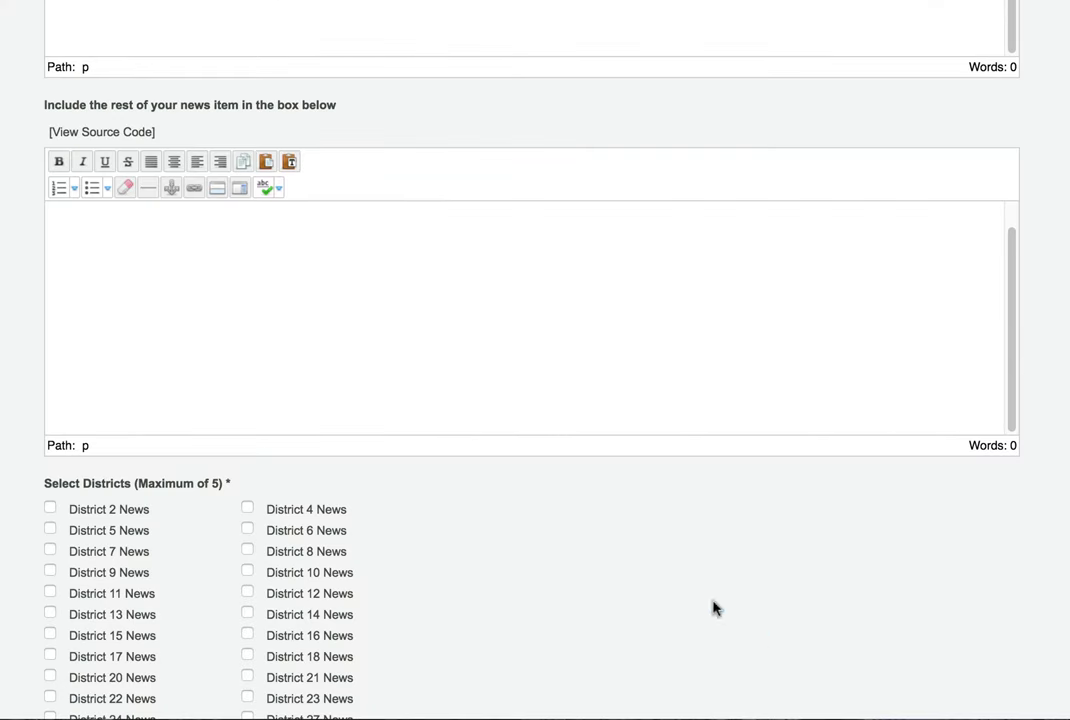
scroll(234, 289, "down", 5)
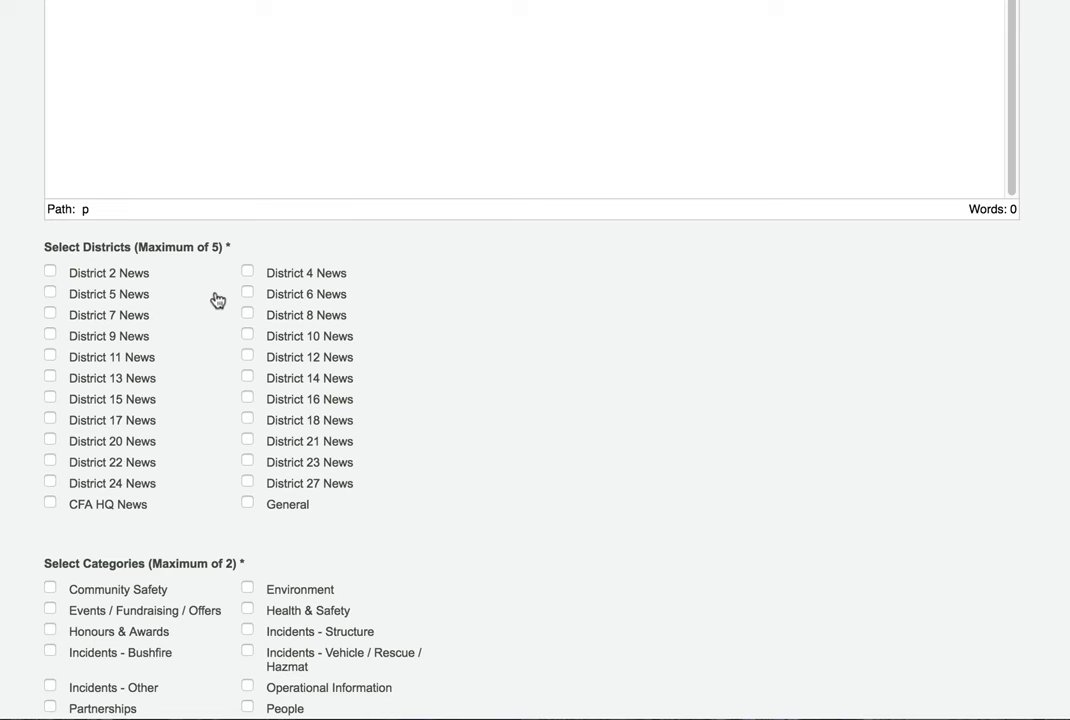
scroll(217, 301, "down", 2)
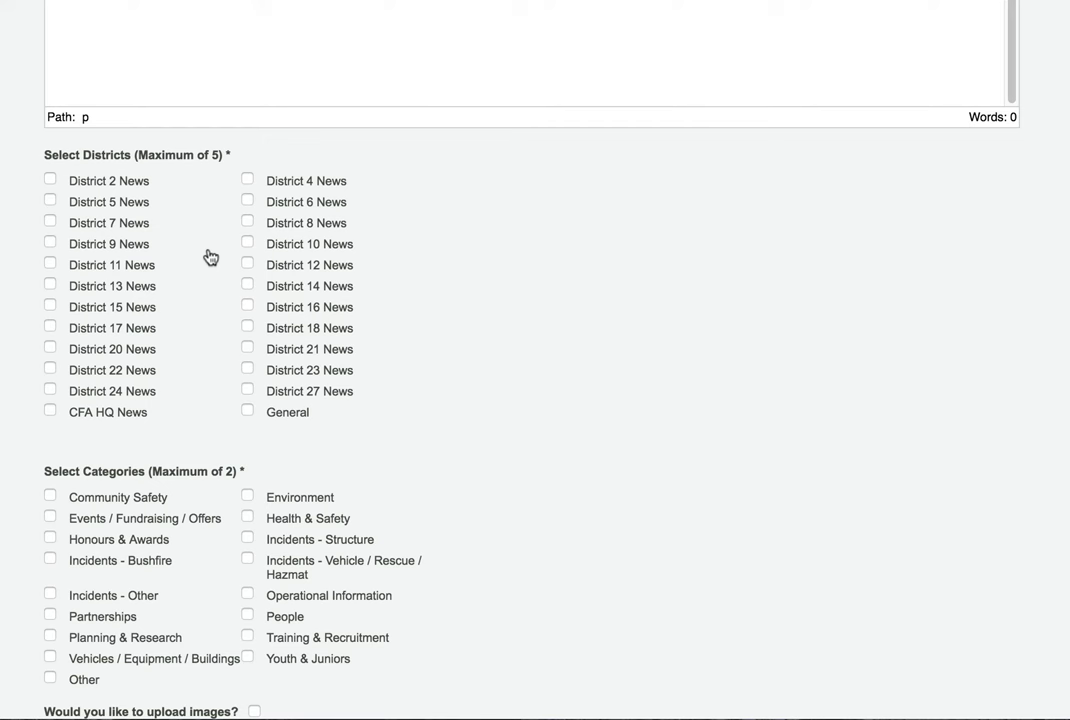
left_click(51, 222)
left_click(50, 222)
Tick General under Select Districts, leaving the People category unticked after trying it
left_click(248, 412)
scroll(349, 438, "down", 5)
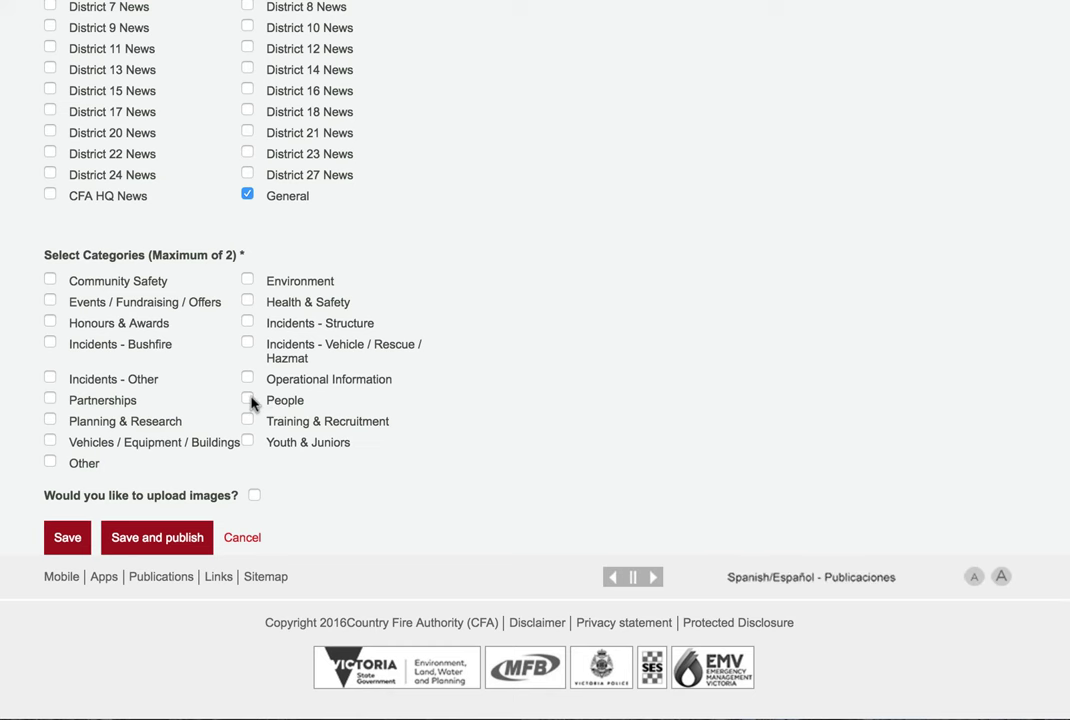
left_click(249, 400)
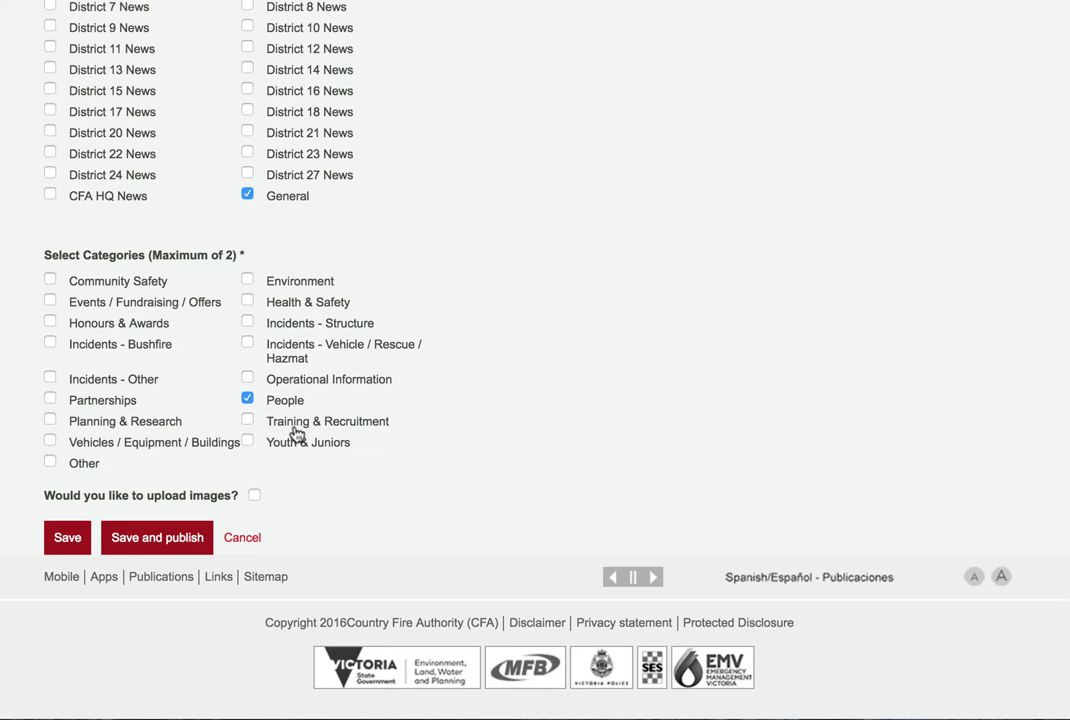
left_click(248, 399)
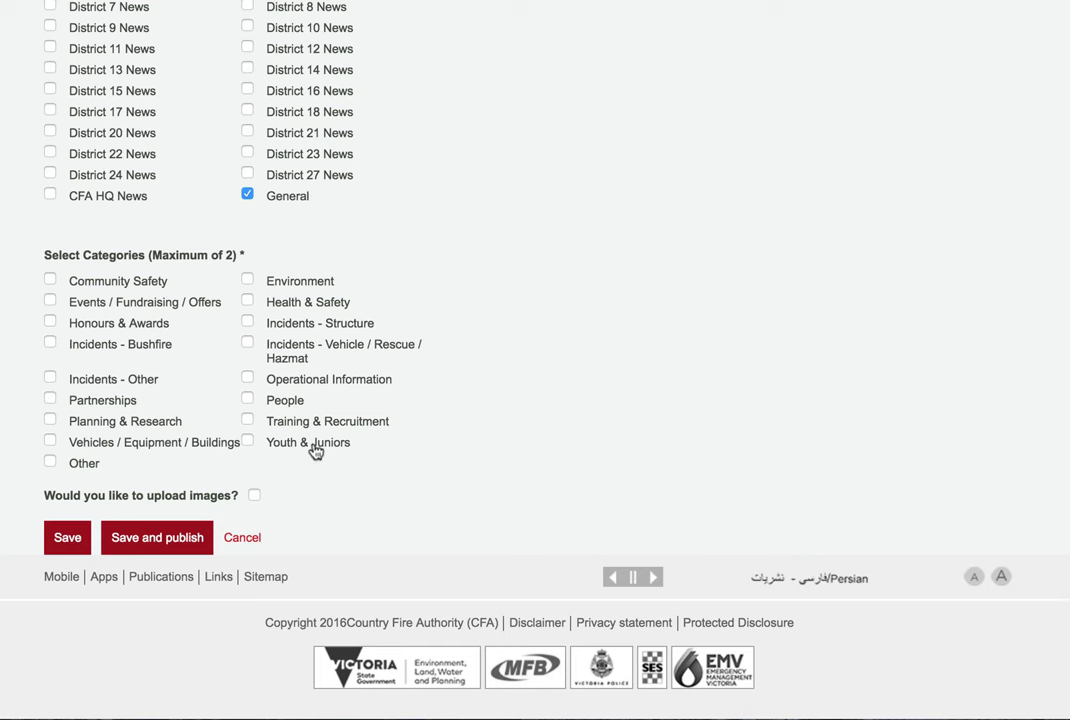
Enable image attachment and choose Community Safety as the photo gallery category
left_click(254, 496)
scroll(549, 506, "down", 3)
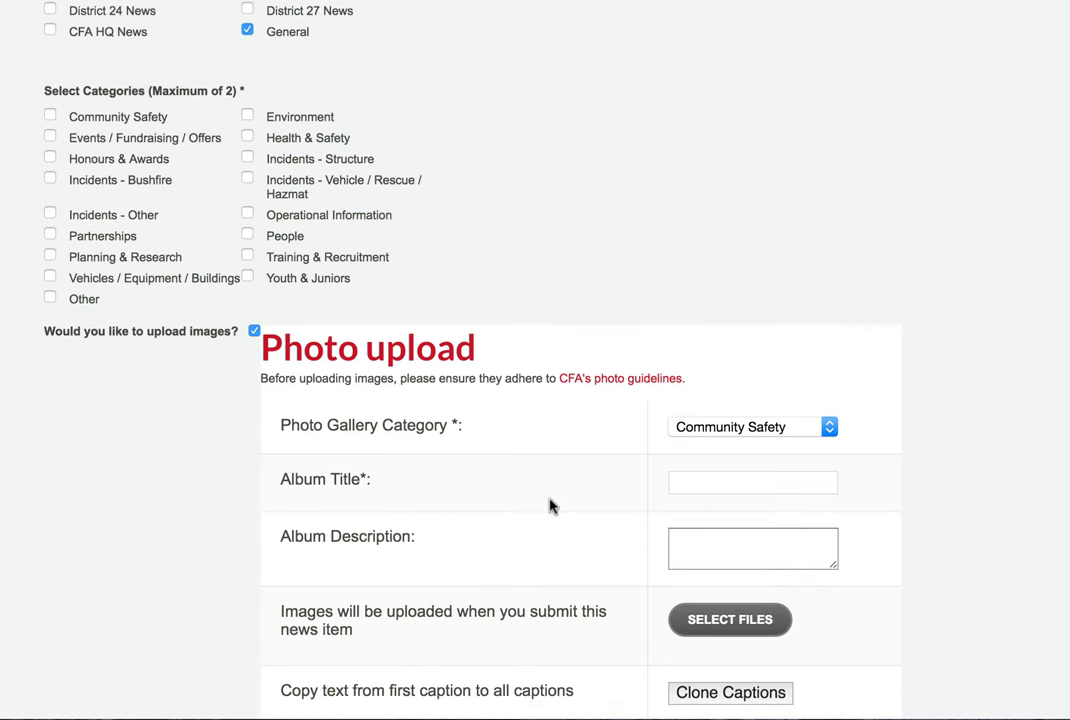
scroll(549, 506, "down", 3)
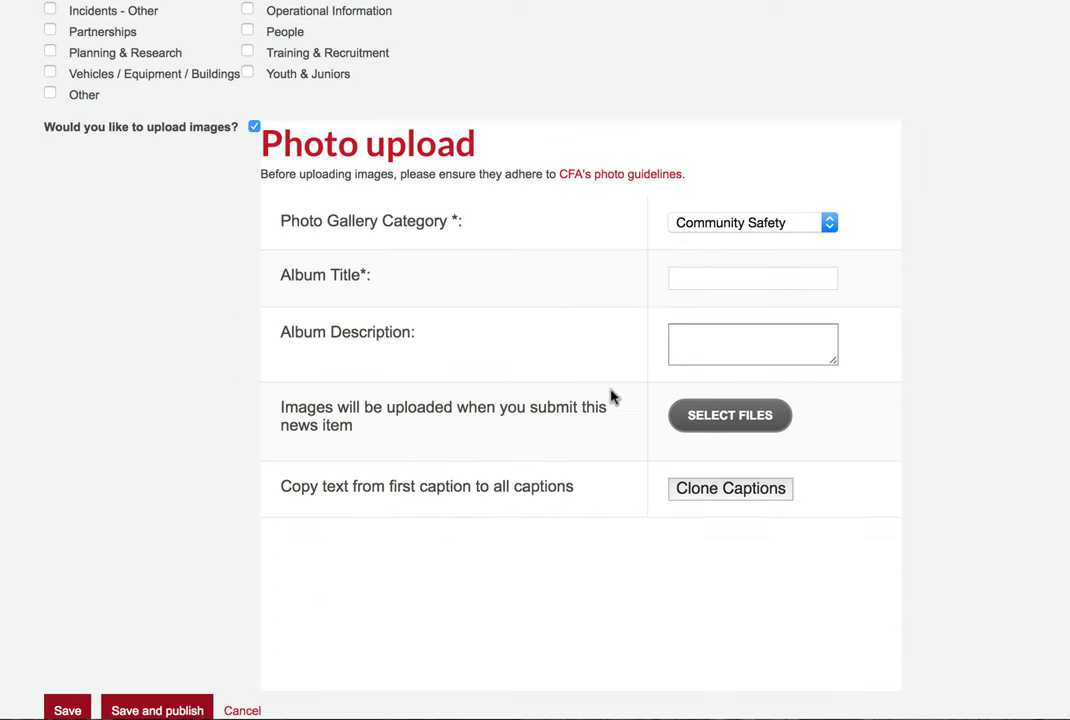
left_click(830, 222)
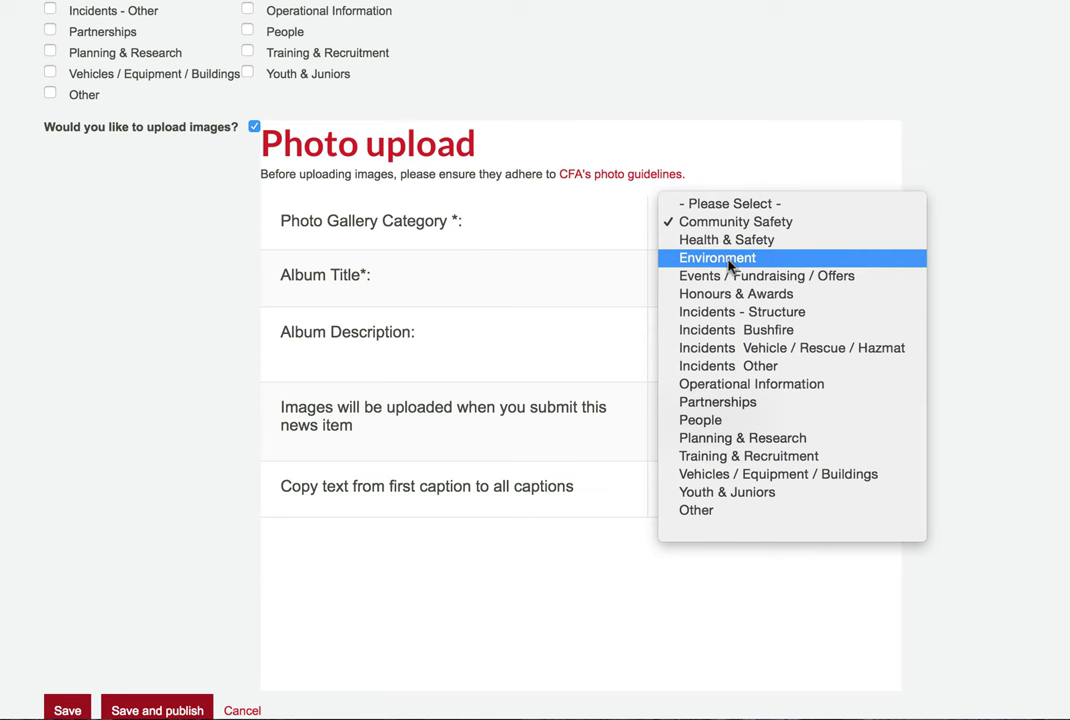
left_click(545, 222)
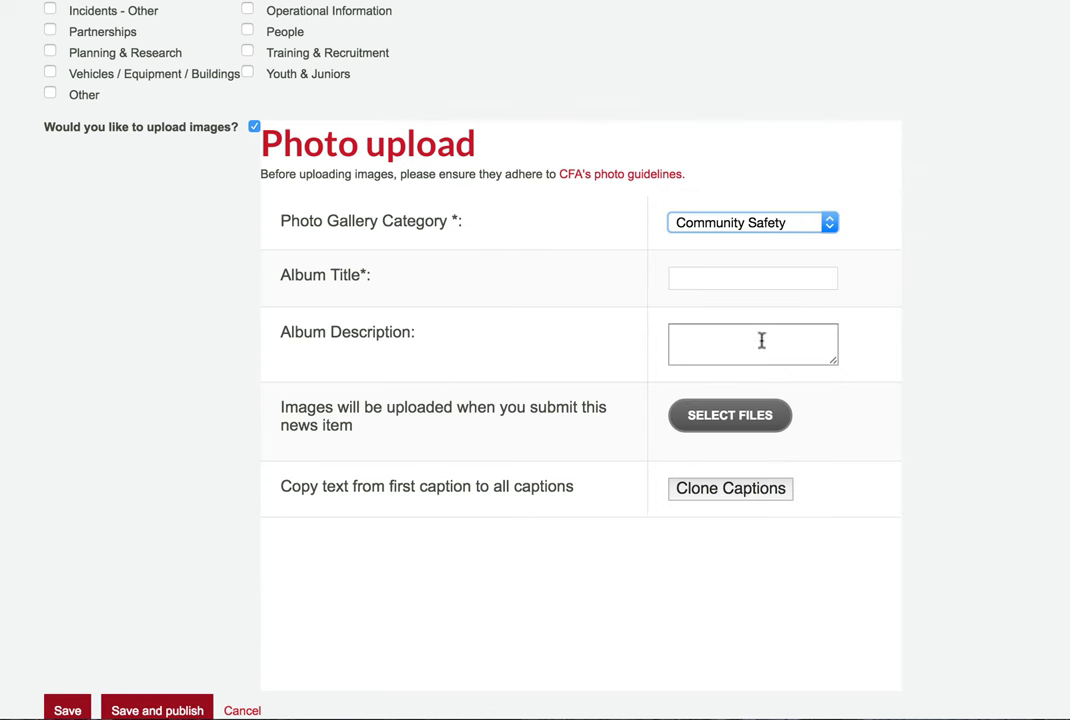
Fill in the album title and description and select image files to upload
left_click(728, 277)
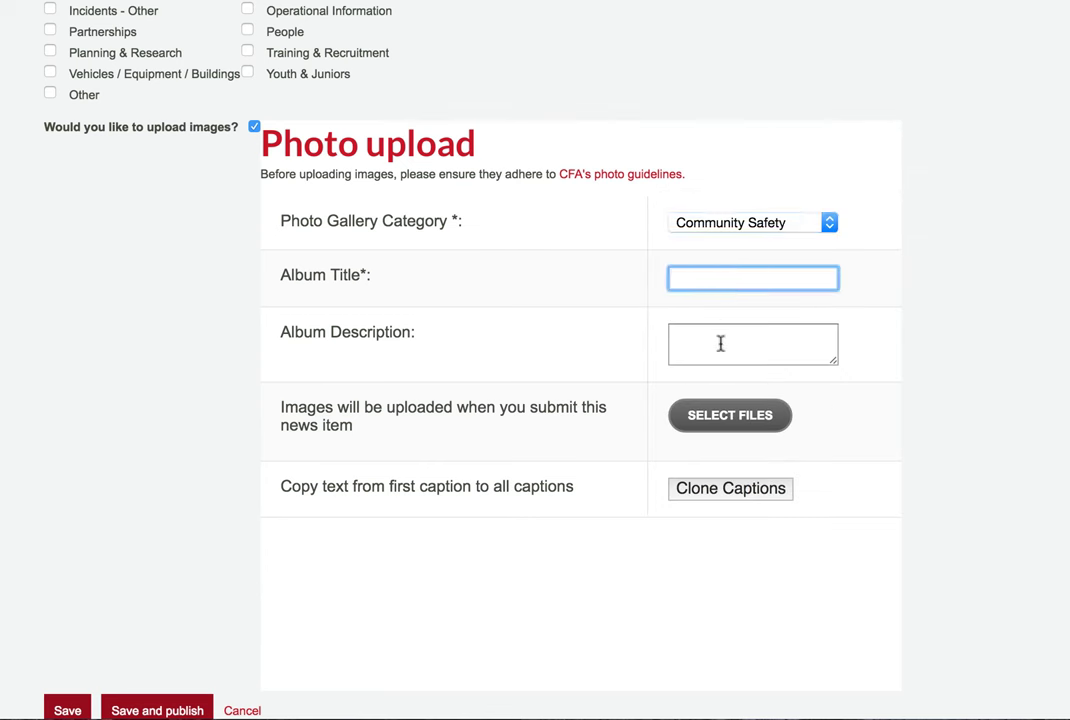
left_click(719, 344)
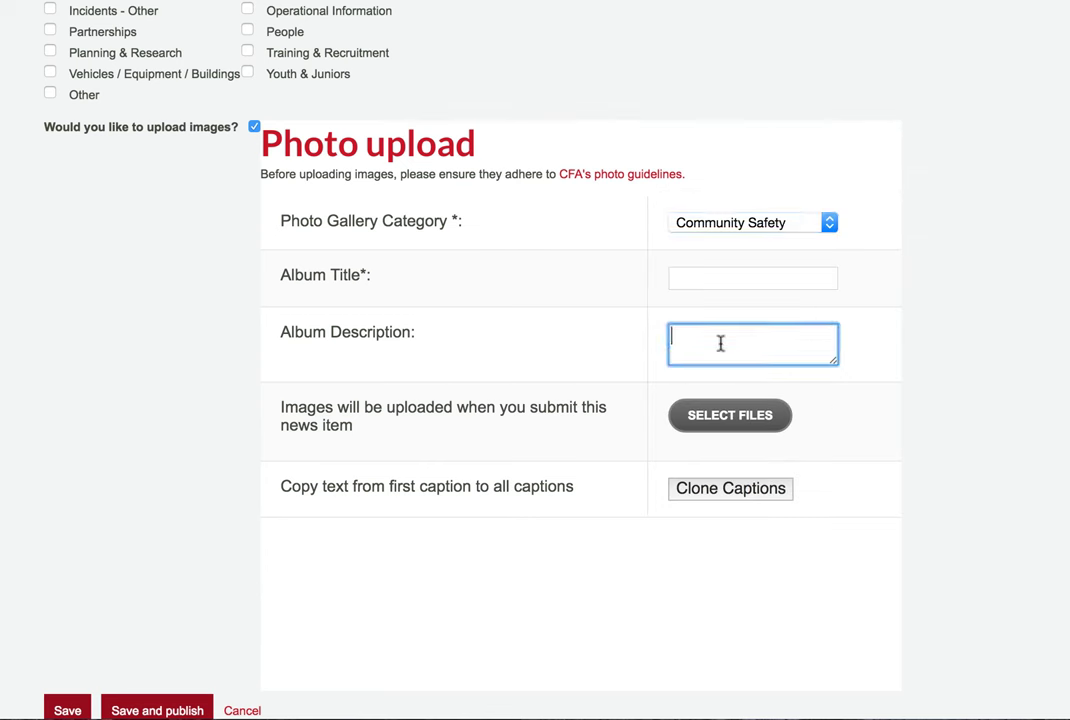
left_click(745, 421)
scroll(755, 424, "down", 3)
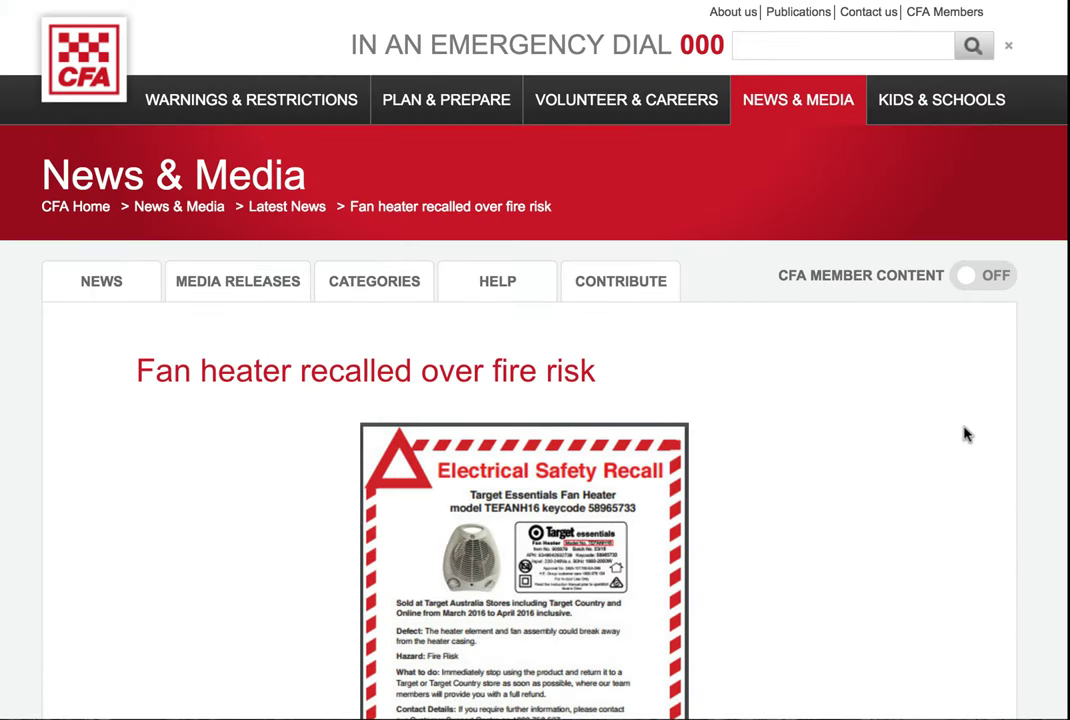
Open the fan heater recall article via Edit Article and review its pre-filled edit form
scroll(966, 433, "down", 2)
scroll(966, 433, "down", 3)
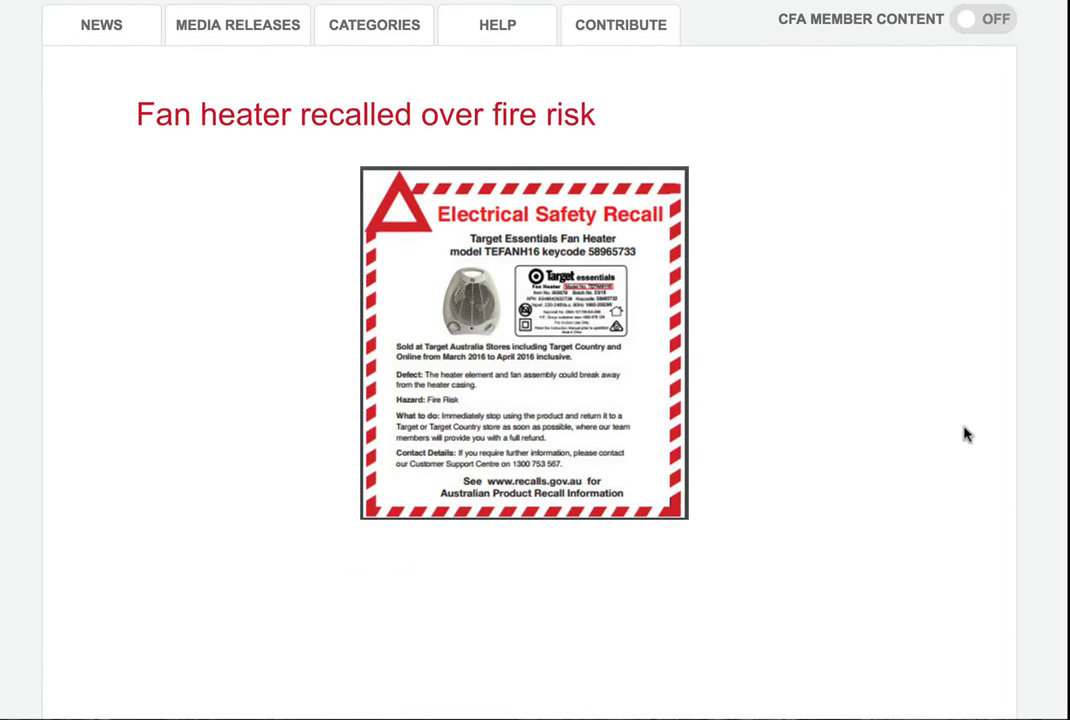
scroll(966, 433, "down", 4)
scroll(966, 433, "down", 8)
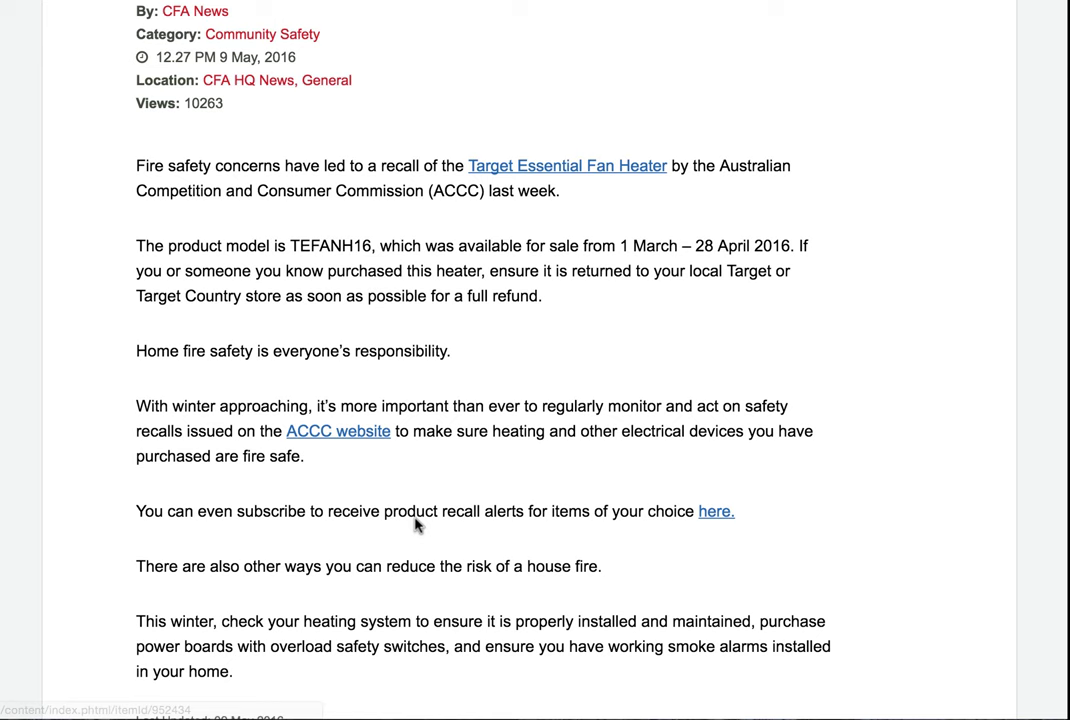
scroll(605, 480, "up", 6)
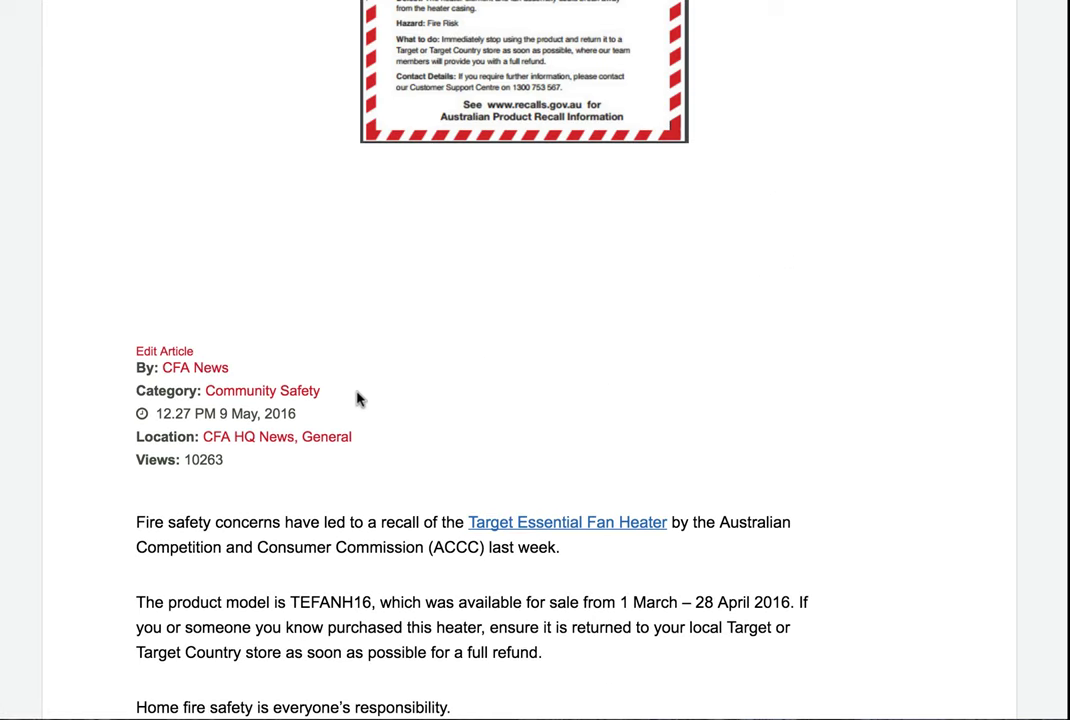
scroll(370, 365, "down", 1)
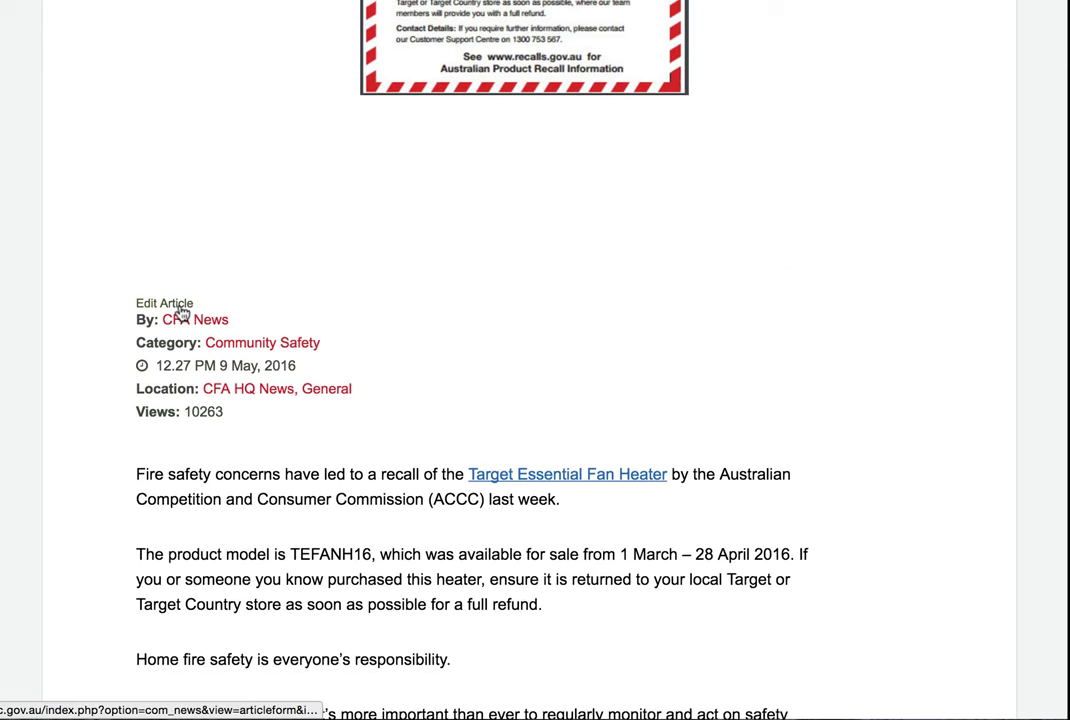
left_click(146, 305)
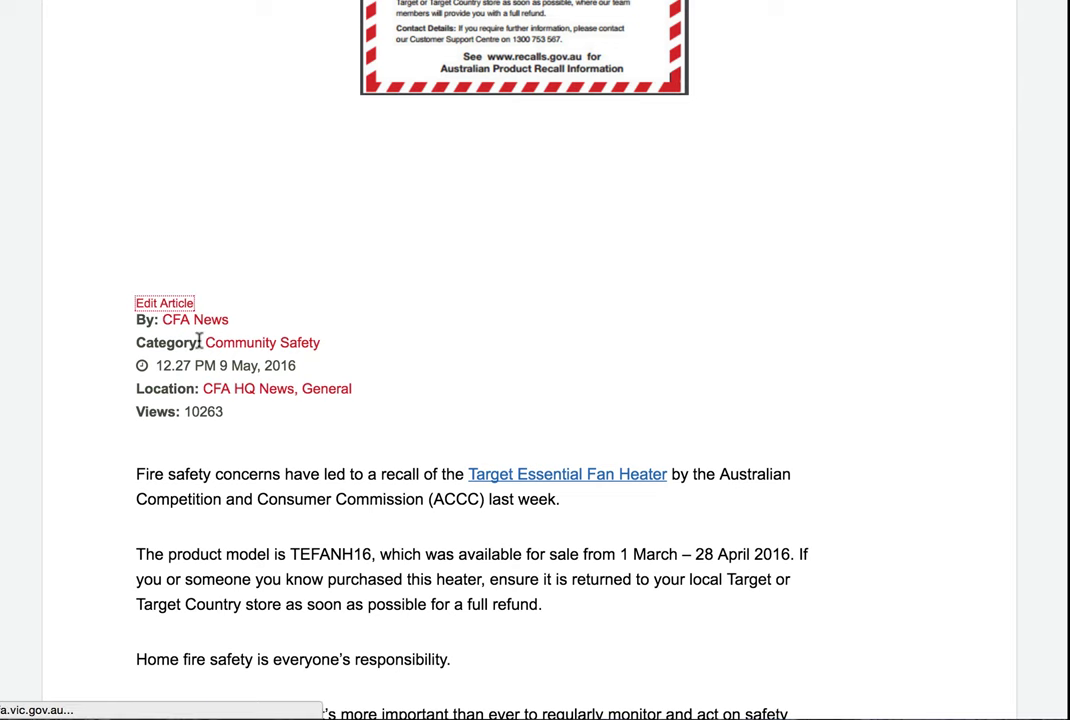
scroll(588, 410, "down", 3)
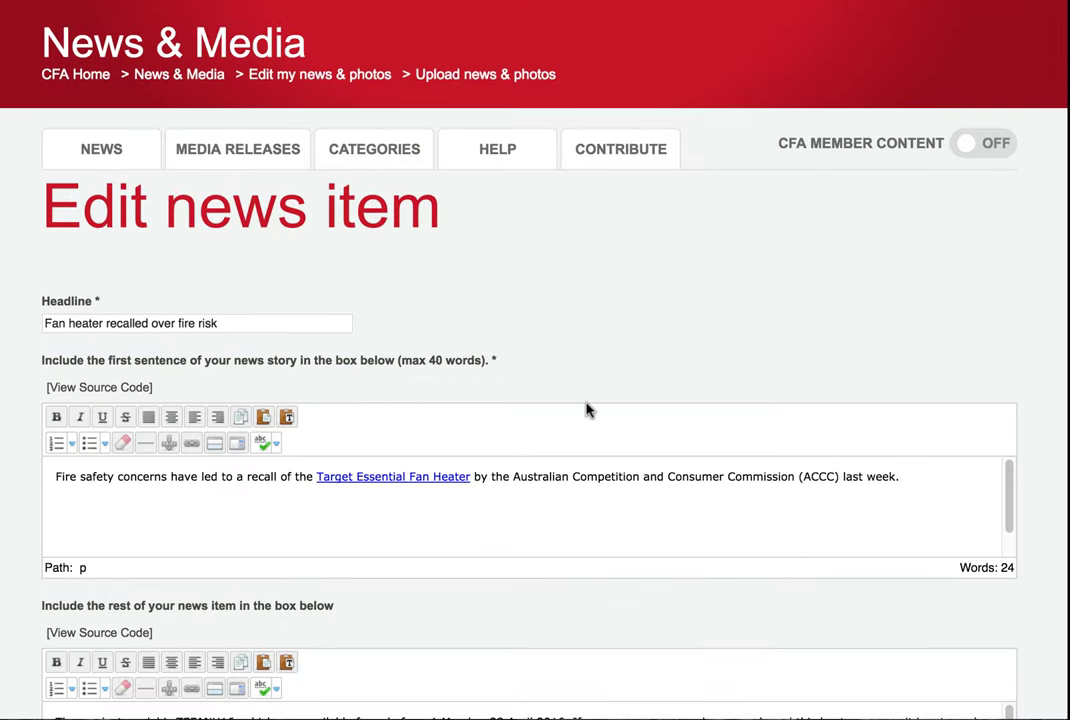
scroll(588, 410, "down", 5)
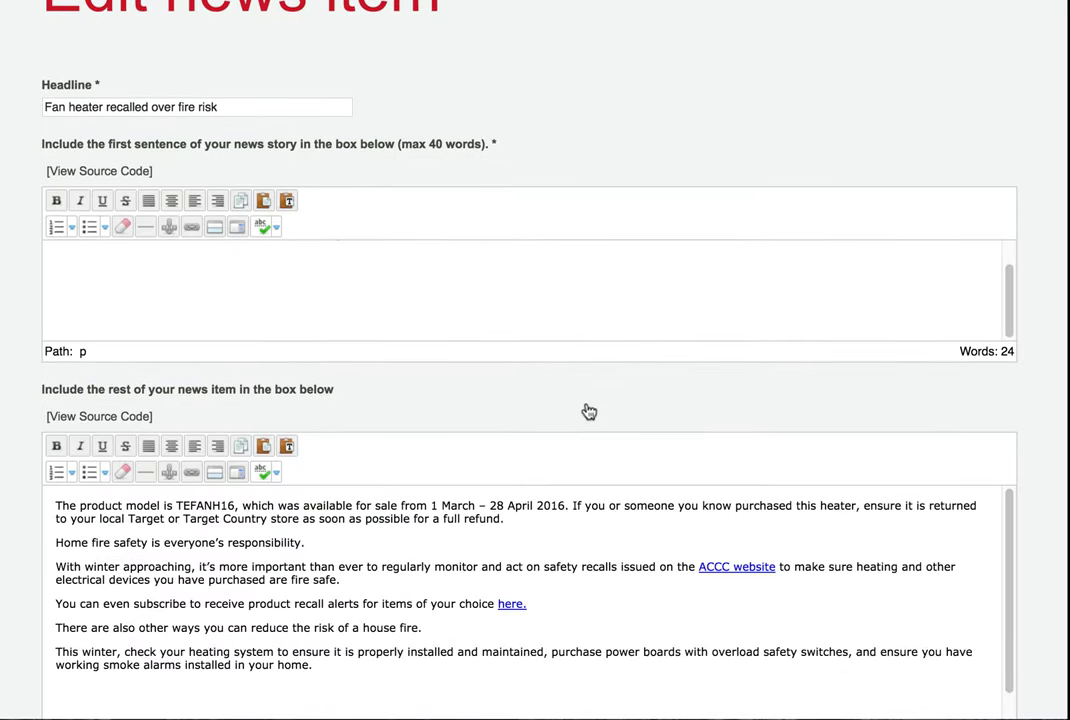
scroll(588, 411, "down", 2)
scroll(588, 411, "up", 1)
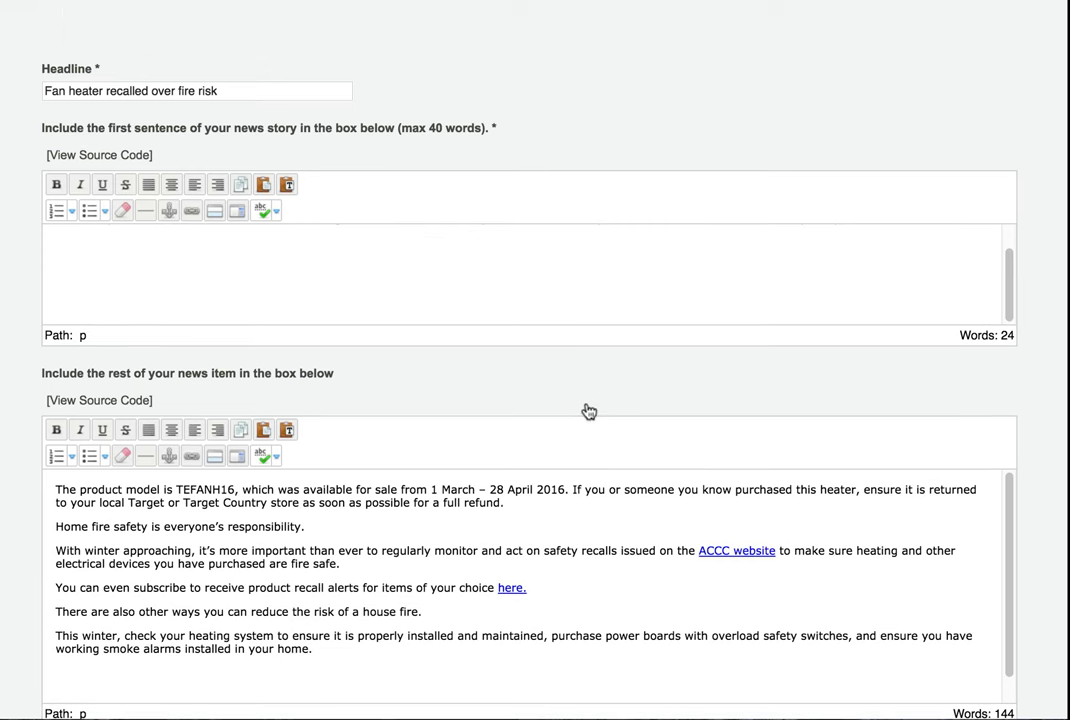
scroll(588, 405, "down", 20)
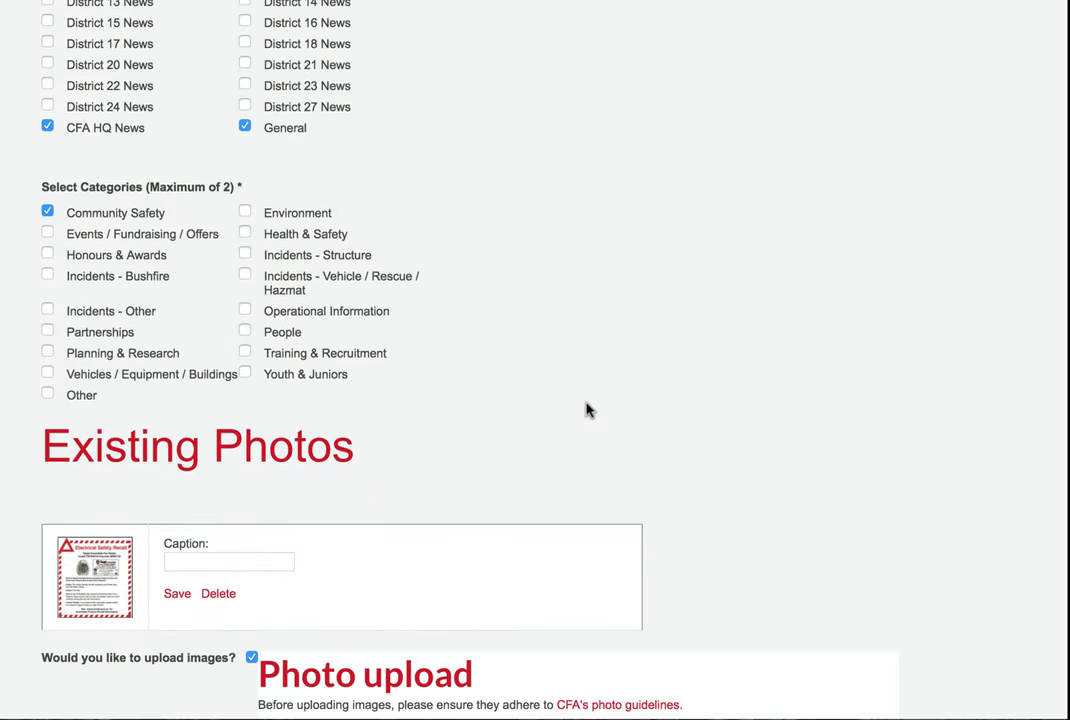
scroll(587, 409, "down", 12)
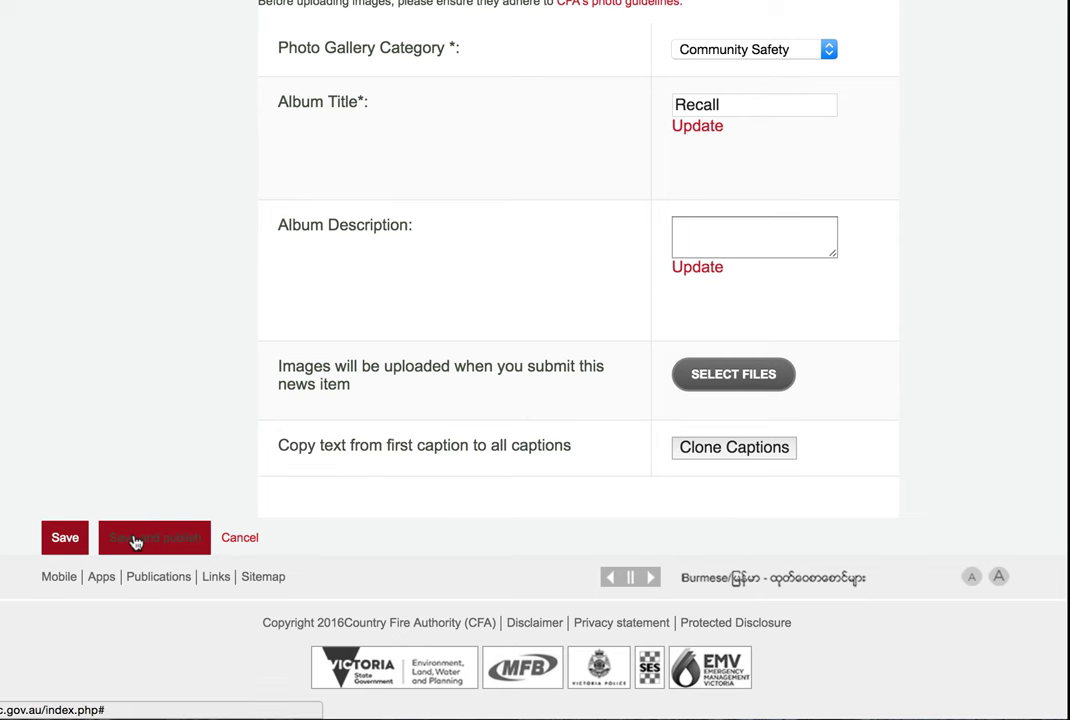
Cancel the edit without saving and list contributed articles via Edit News and Photos
left_click(245, 540)
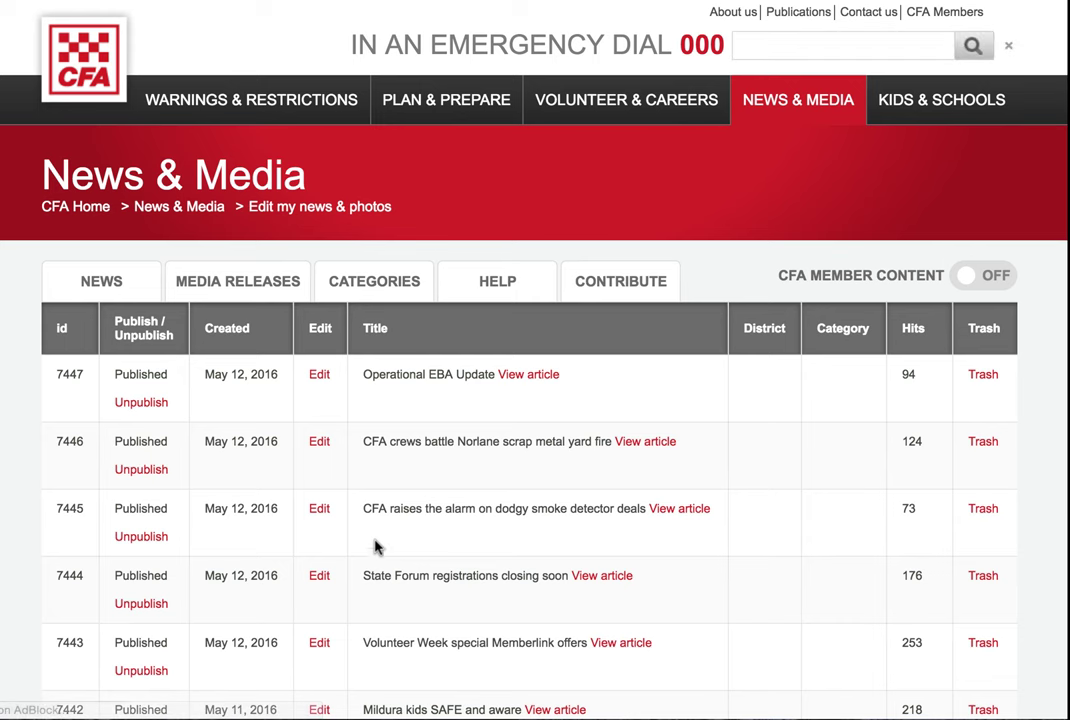
mouse_move(645, 285)
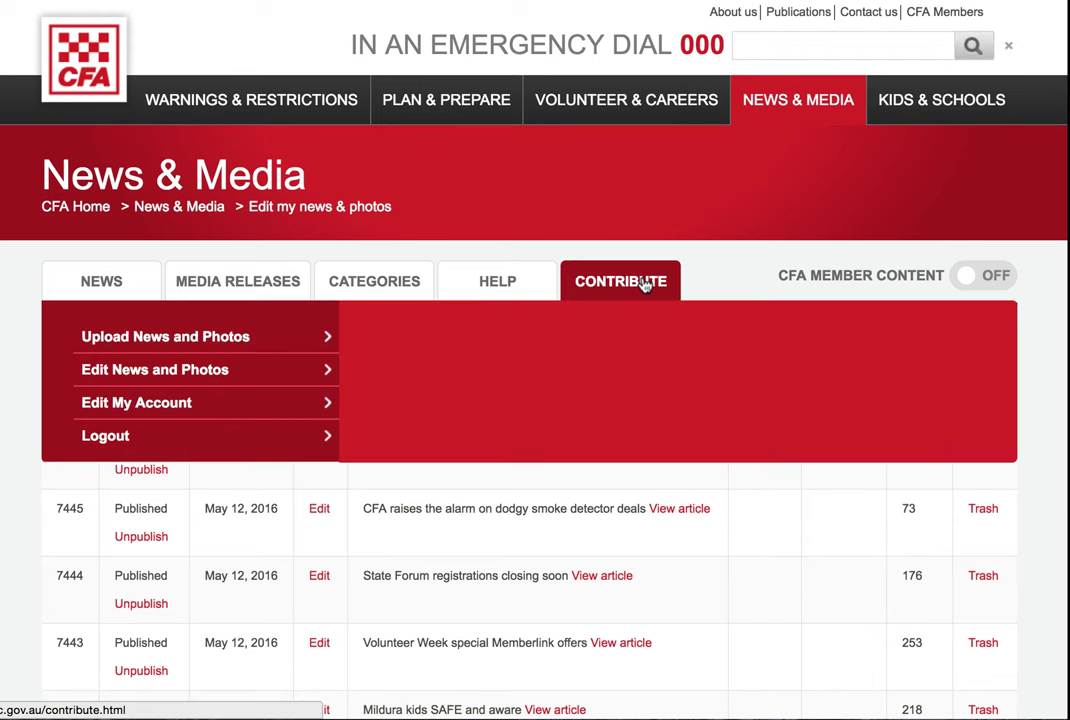
left_click(158, 370)
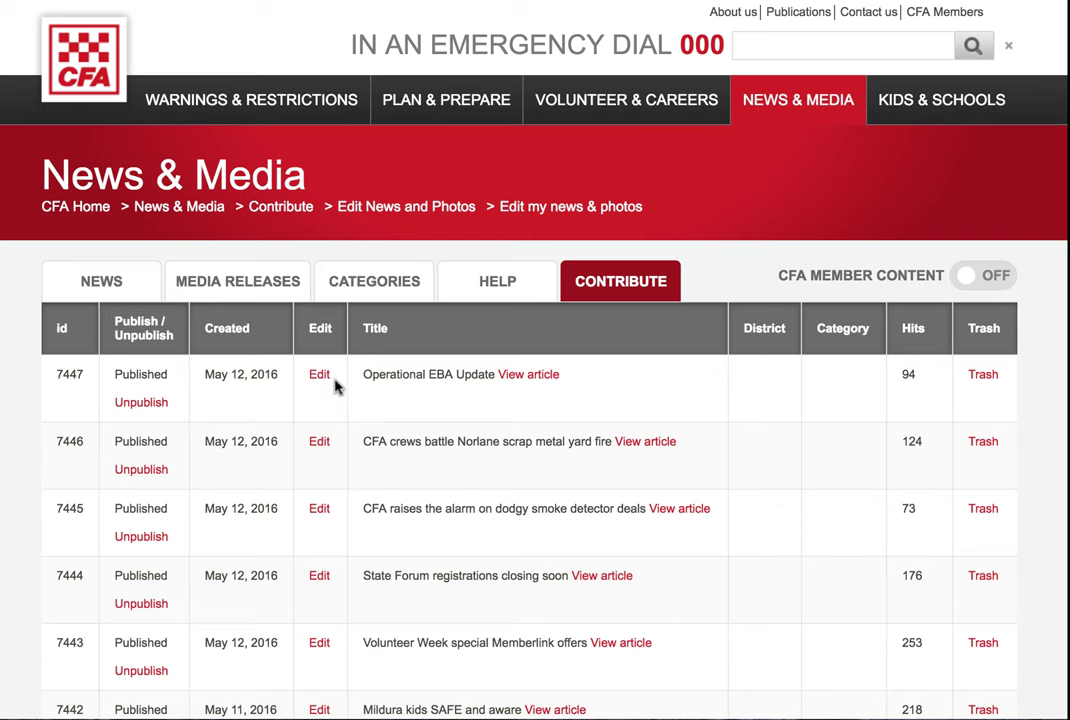
scroll(483, 412, "down", 5)
scroll(482, 418, "up", 2)
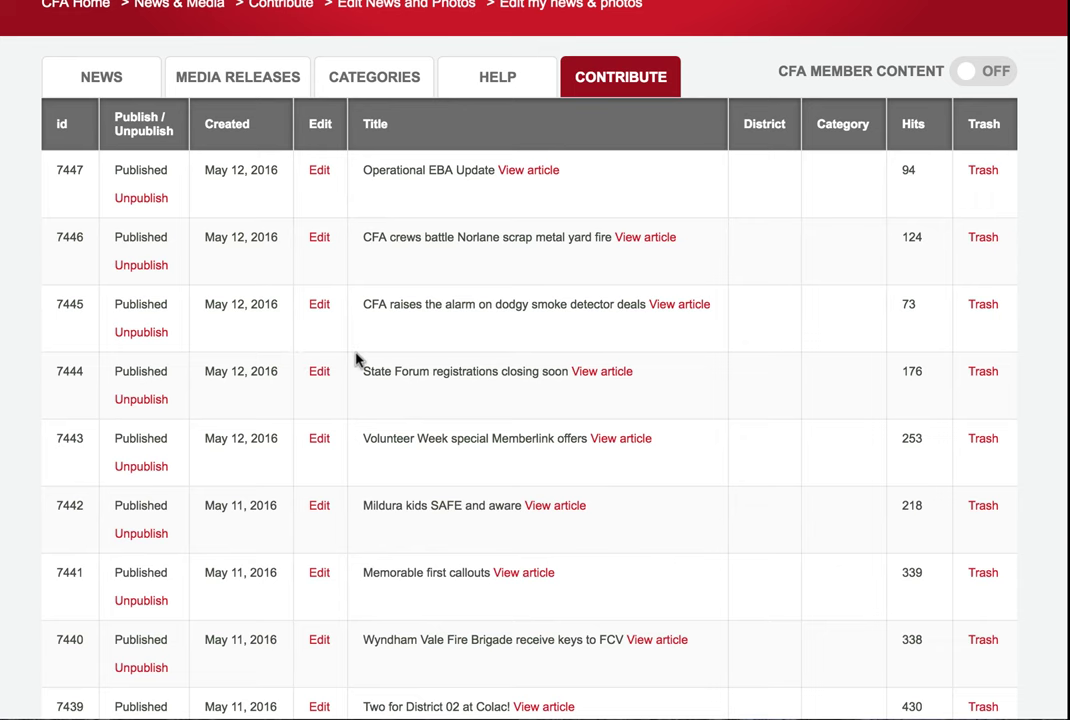
scroll(357, 360, "up", 3)
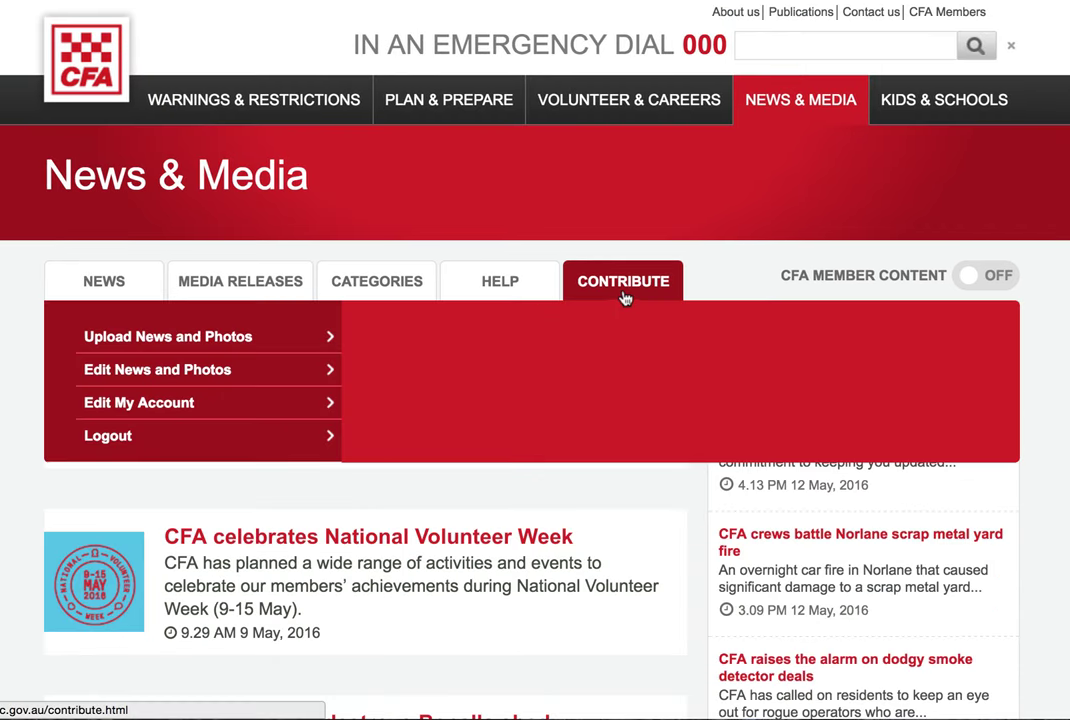
Open Edit My Account and scroll through the User Details form
left_click(183, 403)
scroll(463, 437, "down", 2)
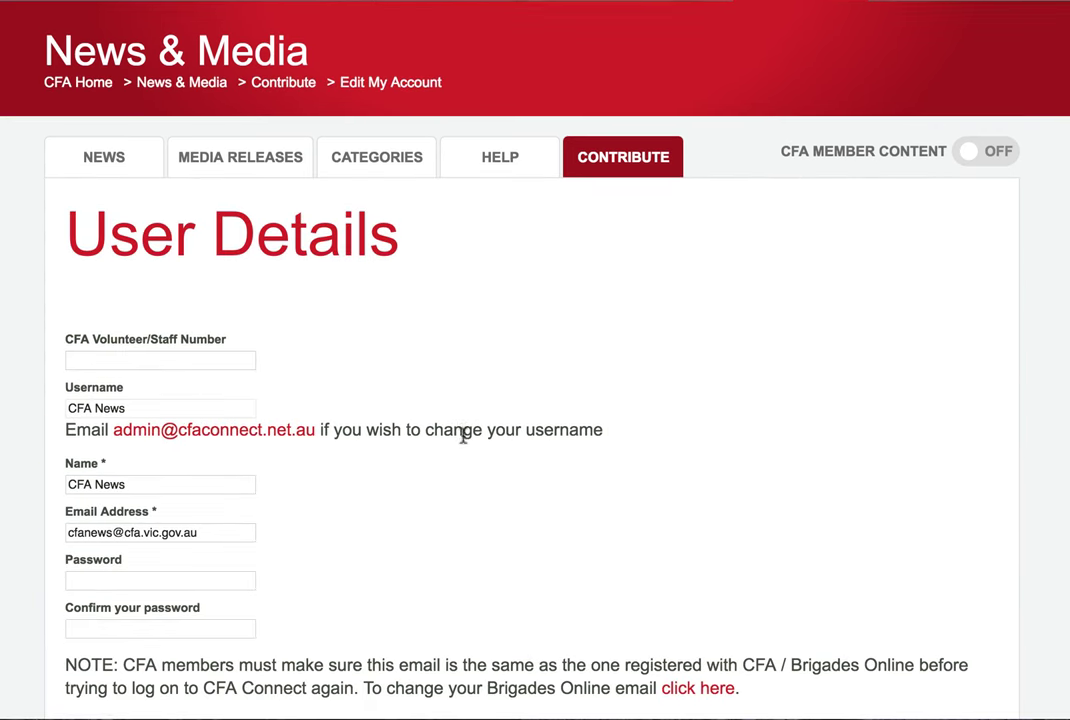
scroll(463, 437, "down", 3)
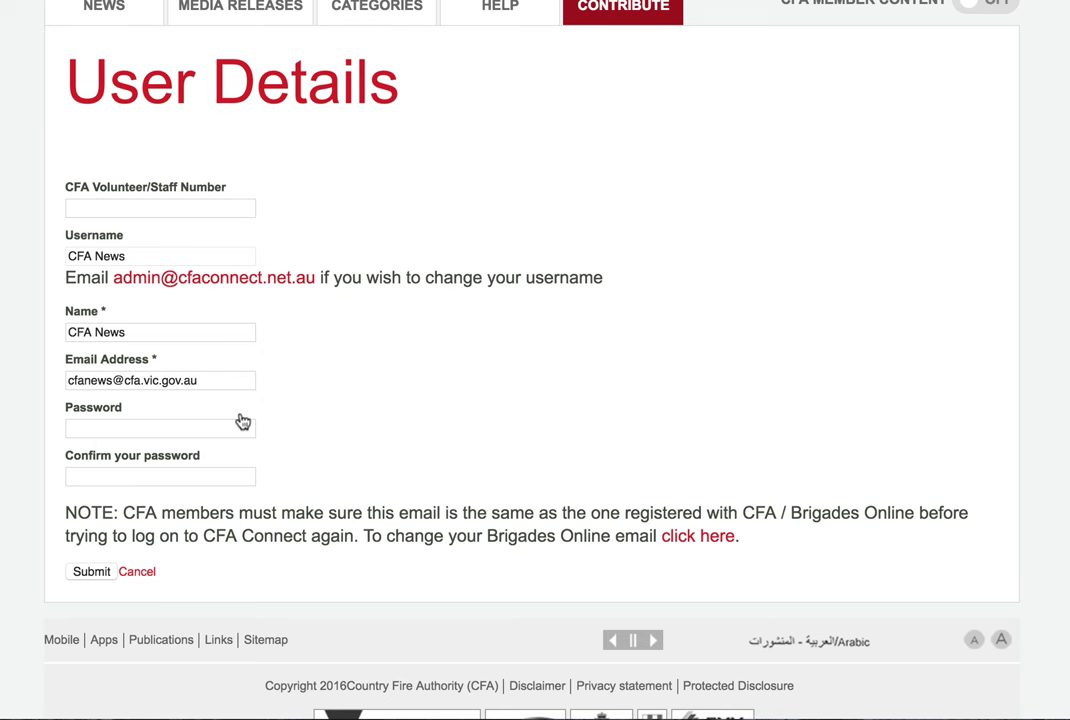